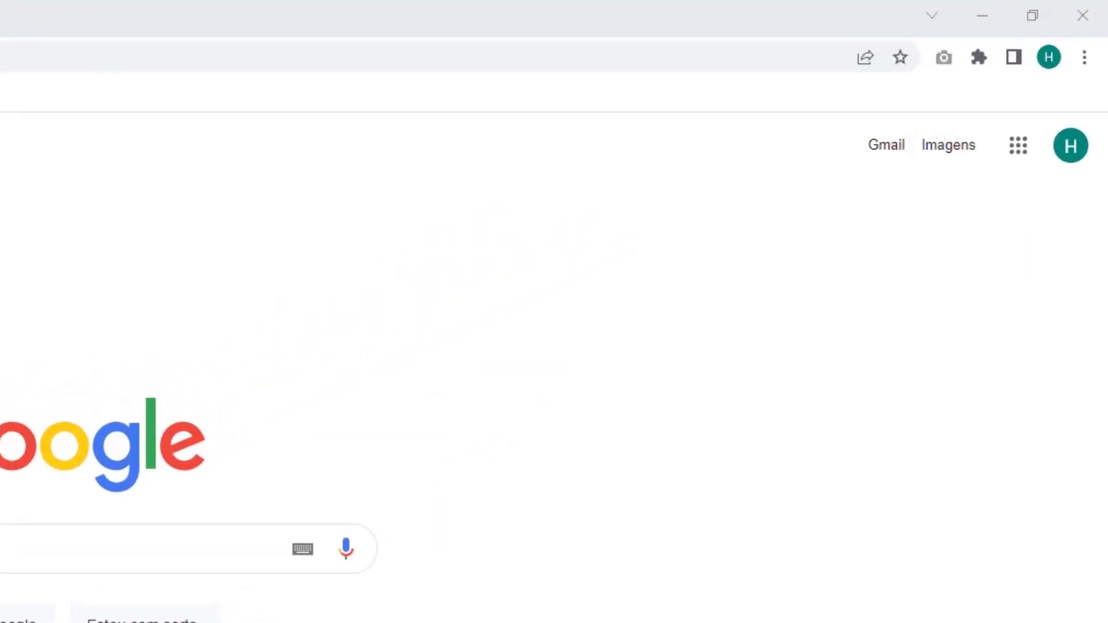
# - Open the browser's tool for clearing browsing data (Limpar dados de navegação)
pyautogui.click(1084, 58)
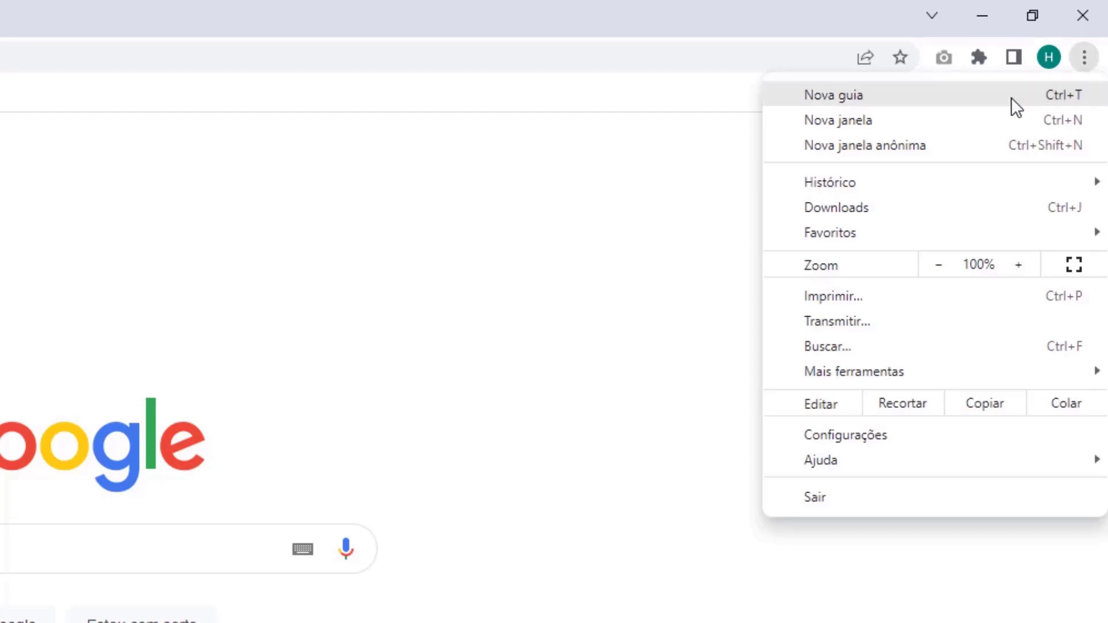
pyautogui.moveTo(864, 374)
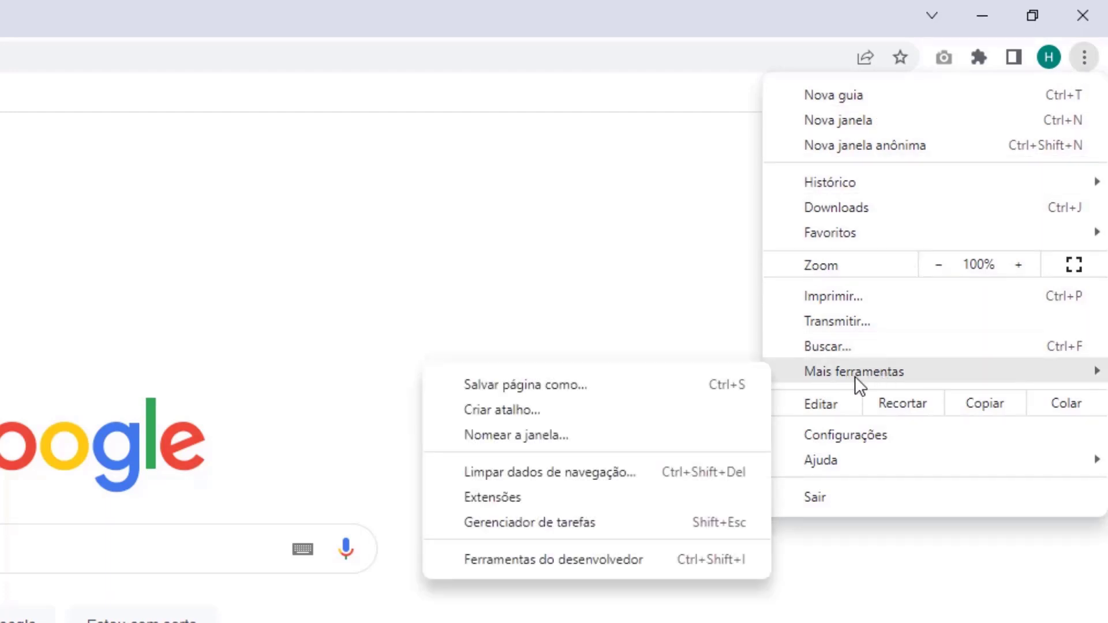
pyautogui.click(539, 476)
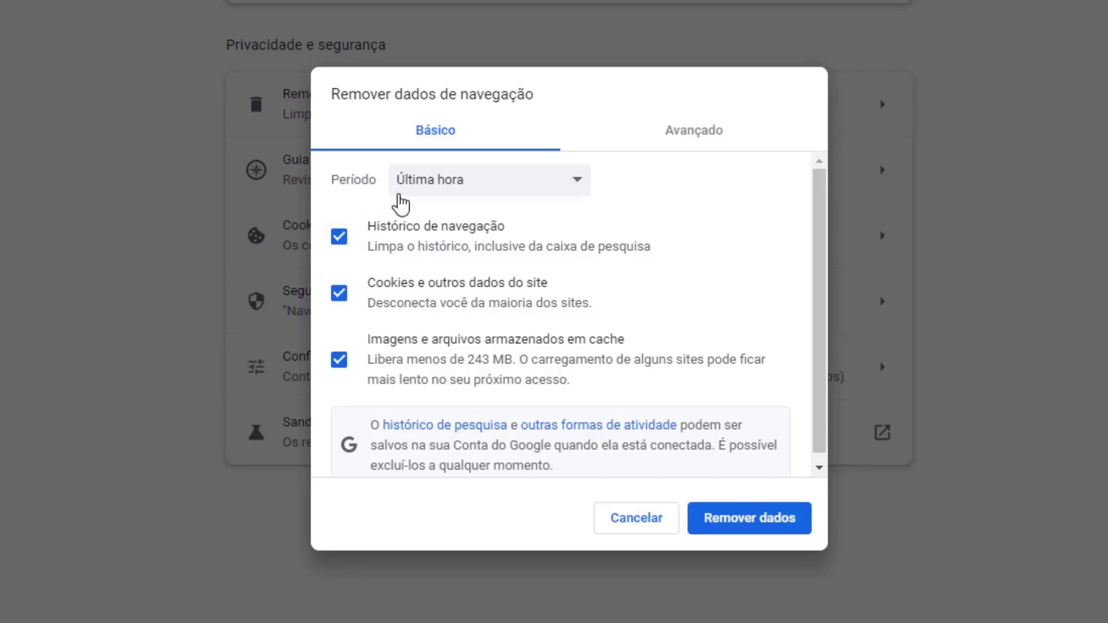
# - Remove cookies and cached images and files for the period Última hora, excluding Histórico de navegação
pyautogui.click(434, 189)
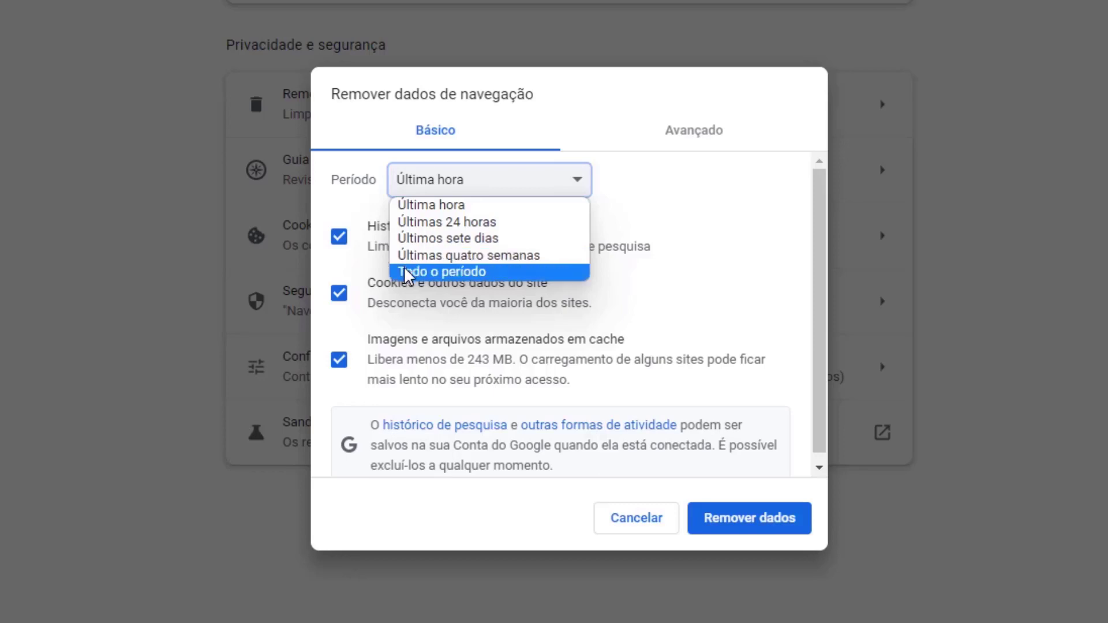
pyautogui.click(407, 209)
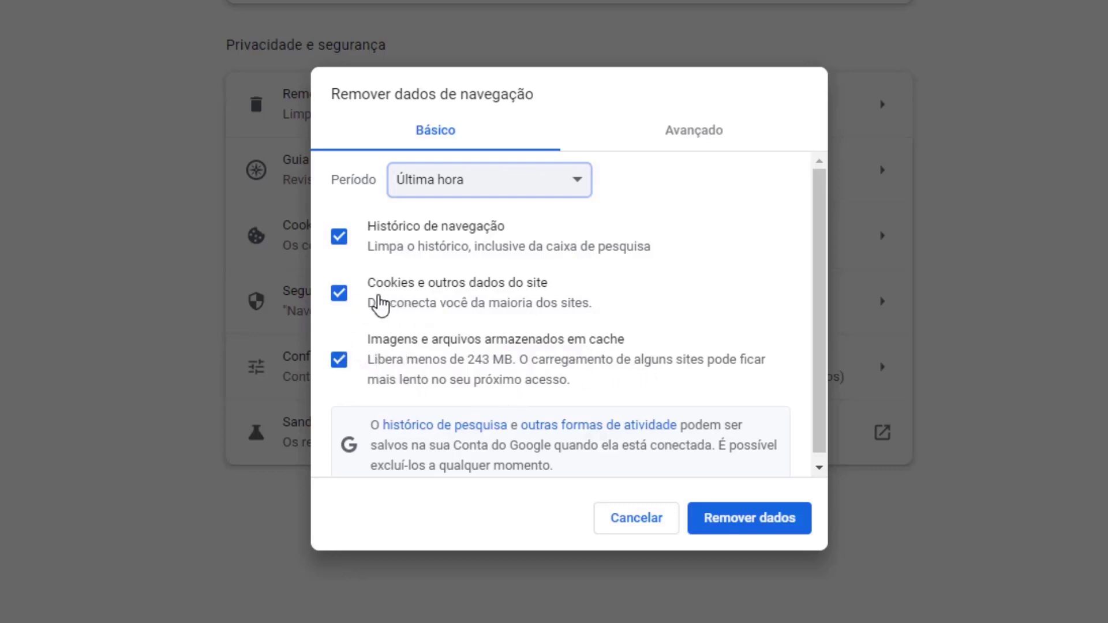
pyautogui.click(339, 241)
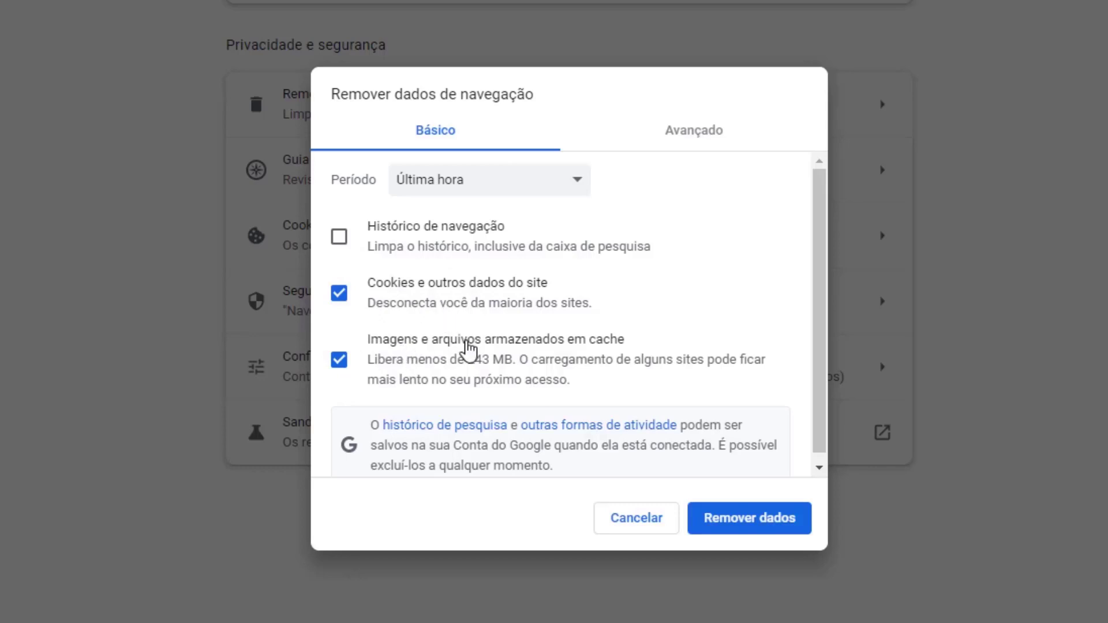
pyautogui.click(744, 523)
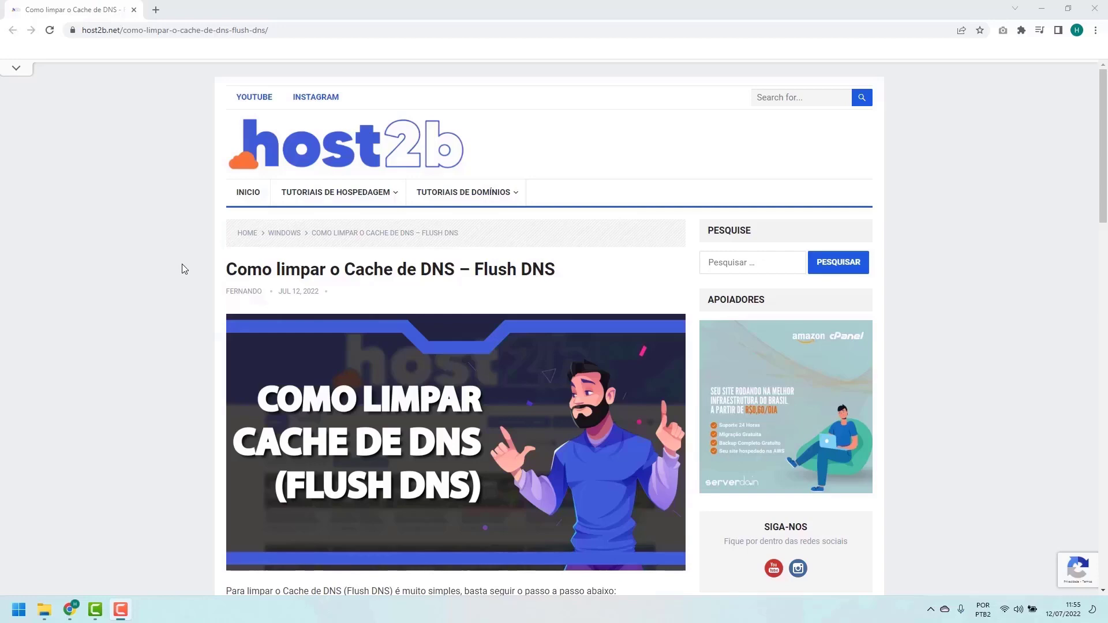
# - Read the Flush DNS instructions in the article, then search Windows for cmd and run Prompt de Comando as administrator
pyautogui.scroll(-5, 185, 264)
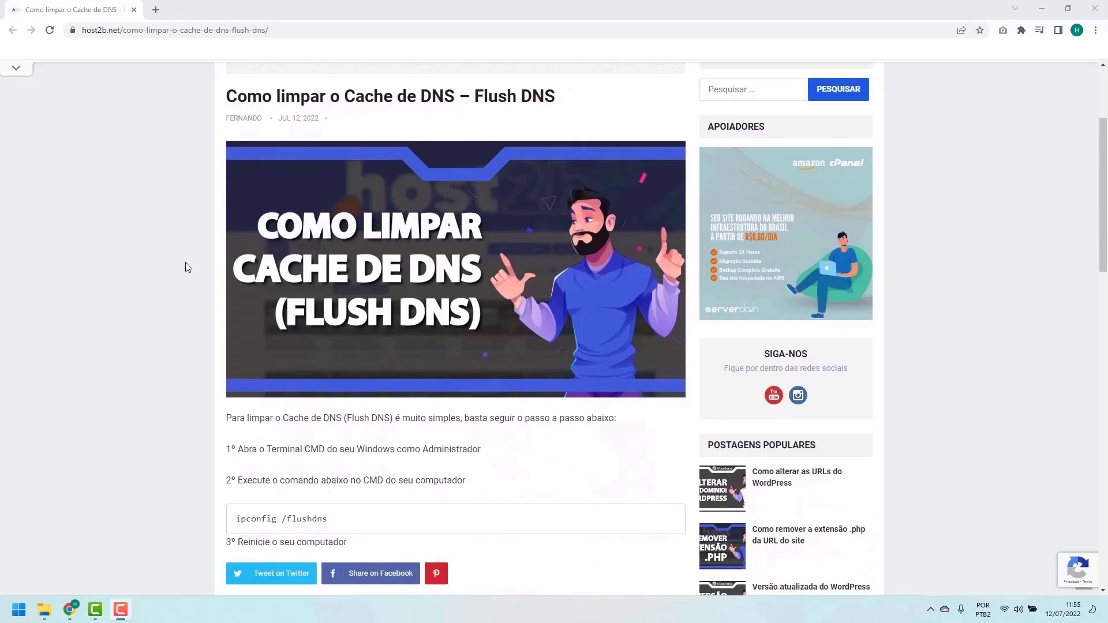
pyautogui.scroll(-1, 185, 266)
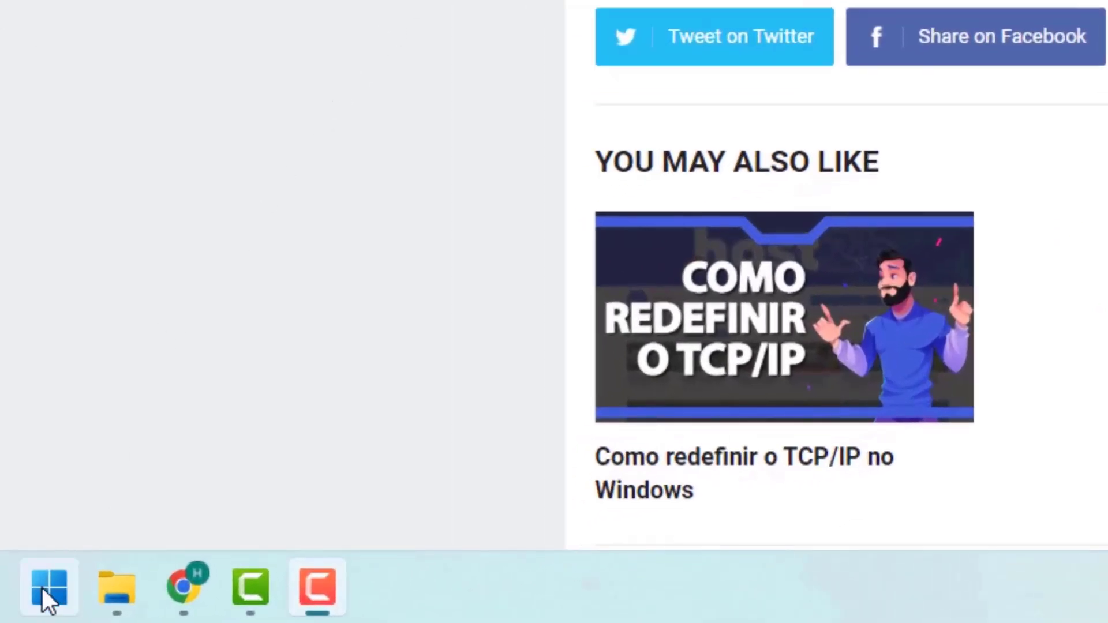
pyautogui.click(45, 589)
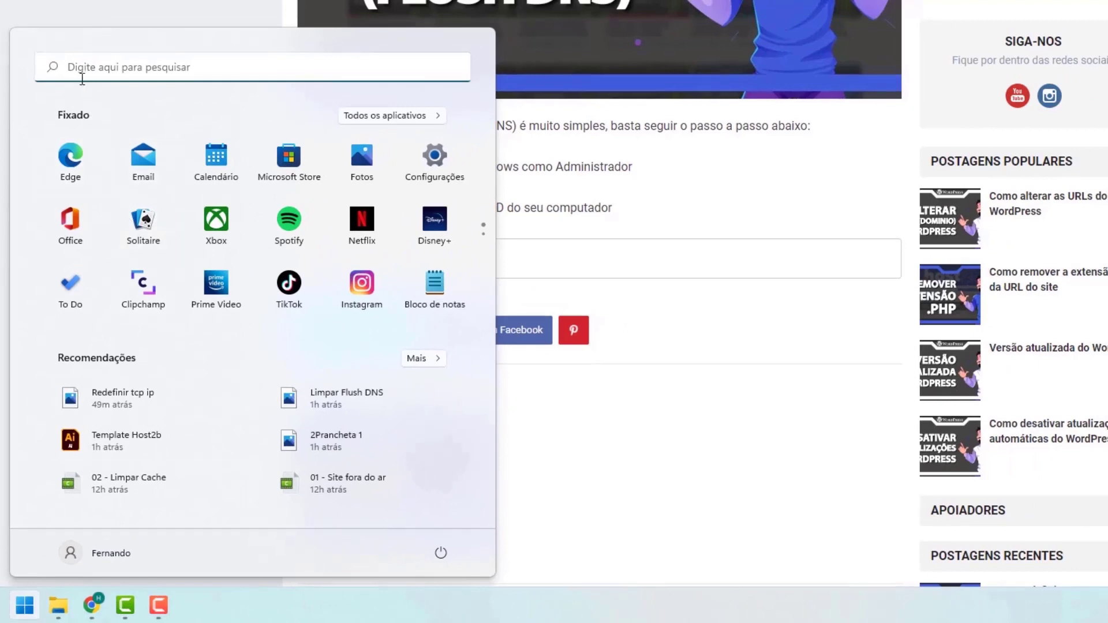
pyautogui.click(82, 74)
pyautogui.write('c')
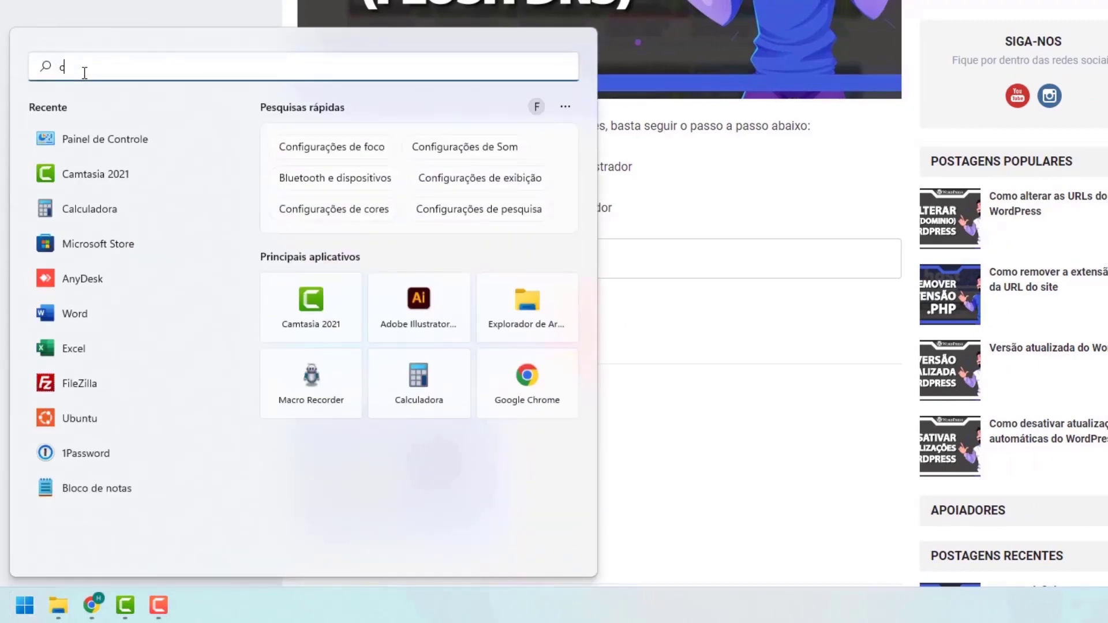
pyautogui.write('md')
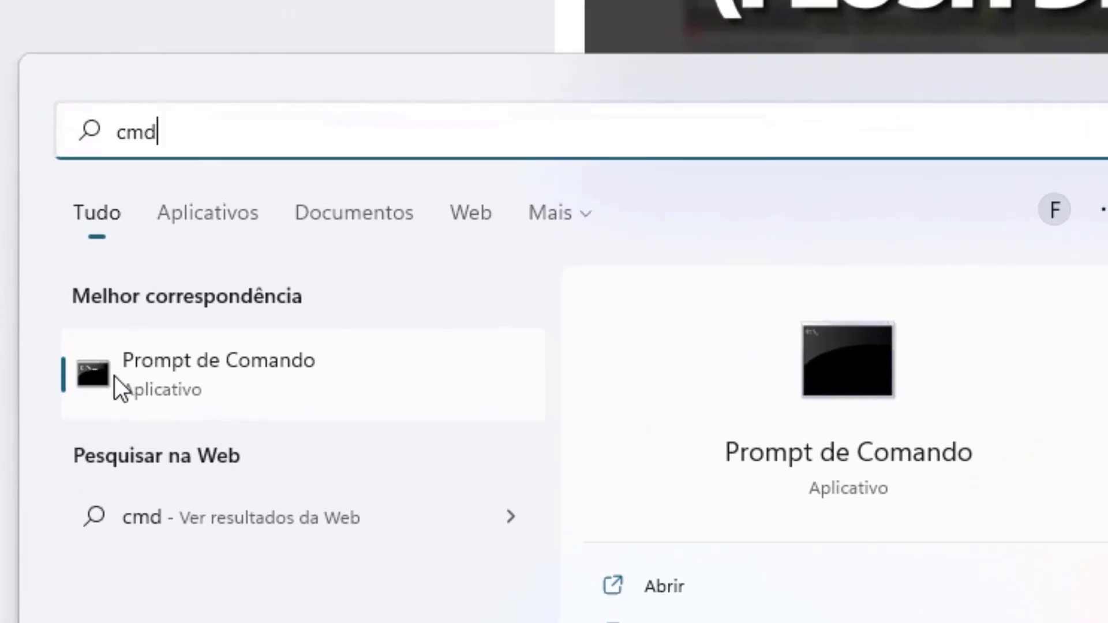
pyautogui.rightClick(175, 375)
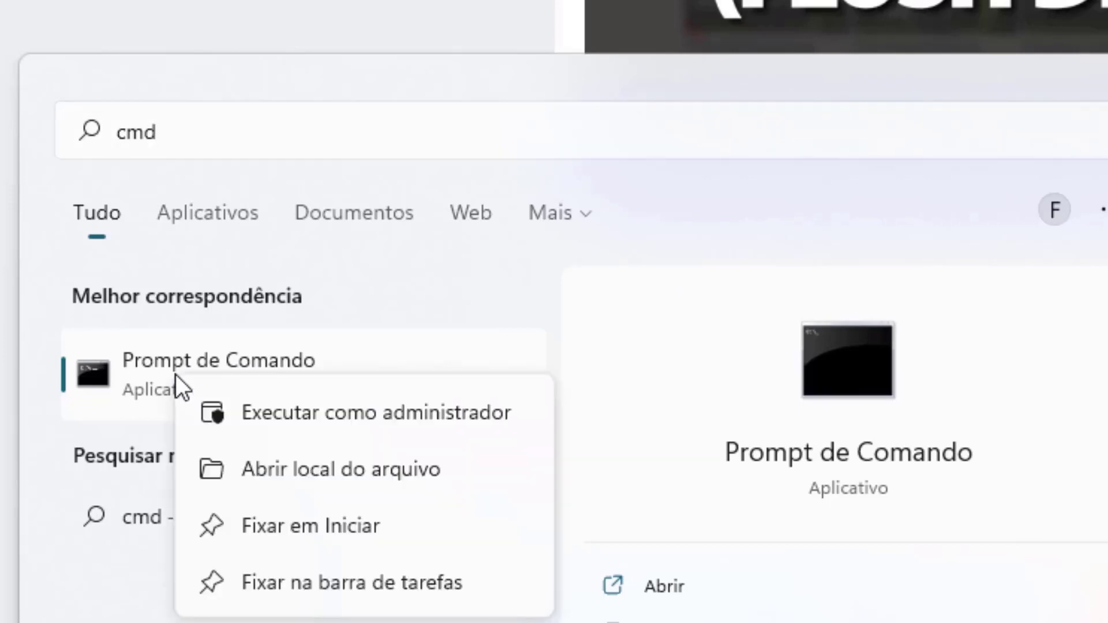
pyautogui.click(295, 413)
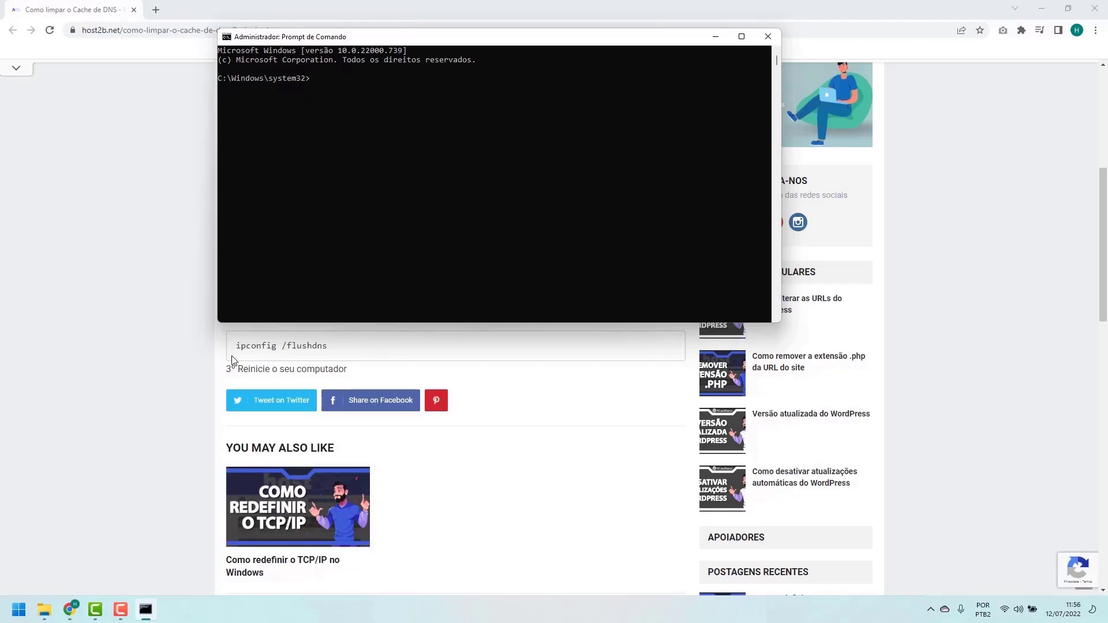
# - Flush the DNS cache by running ipconfig /flushdns in the administrator Command Prompt
pyautogui.click(193, 348)
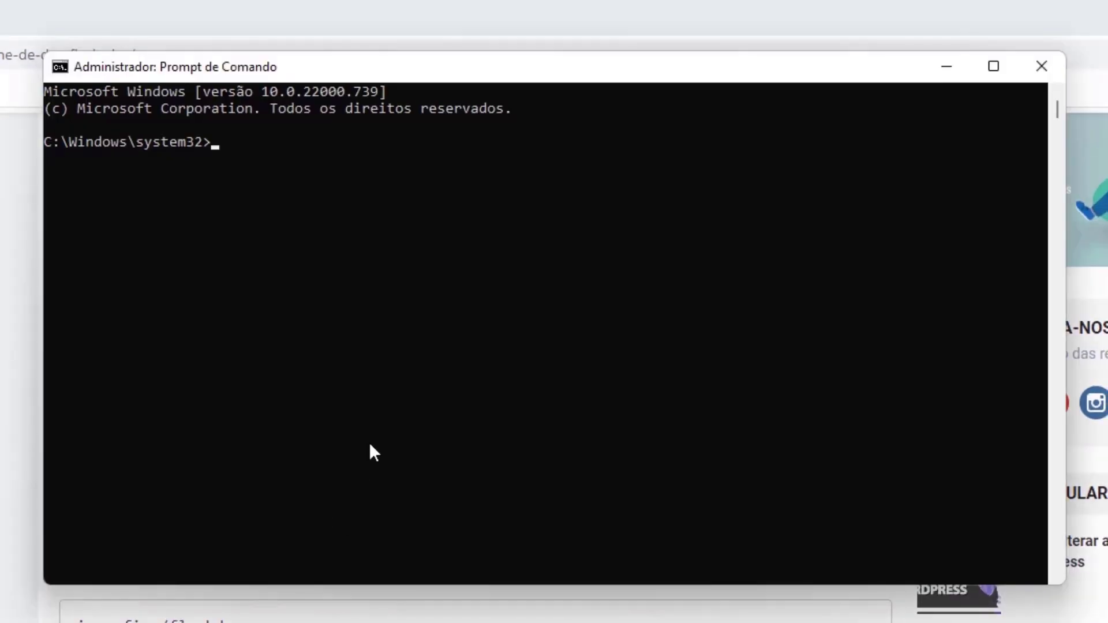
pyautogui.click(372, 428)
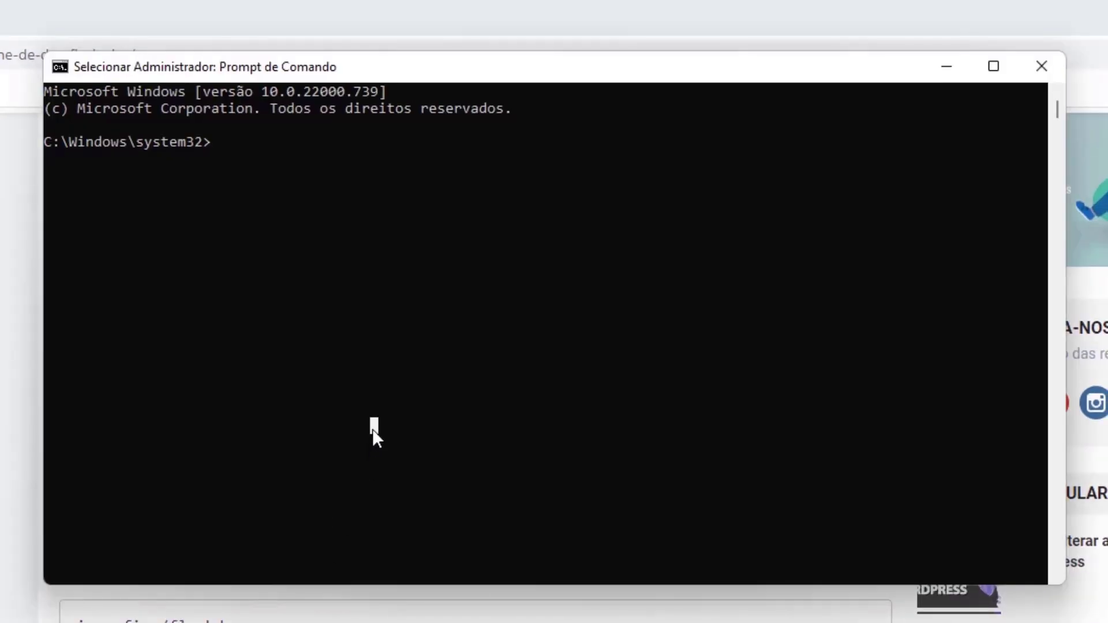
pyautogui.write('ipc')
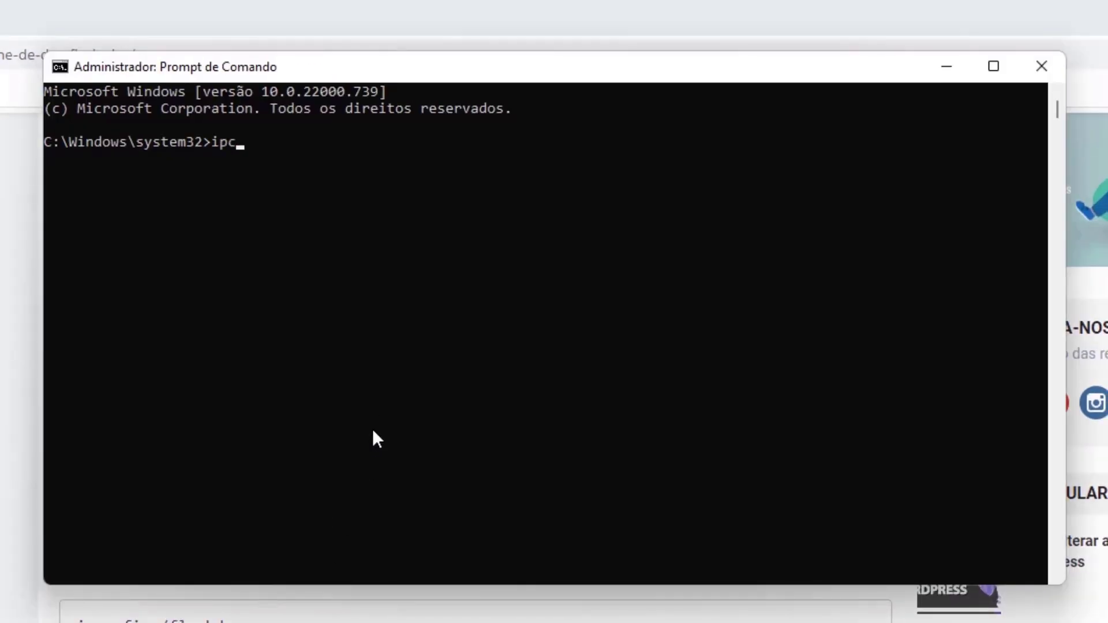
pyautogui.write('onfig /flushdn')
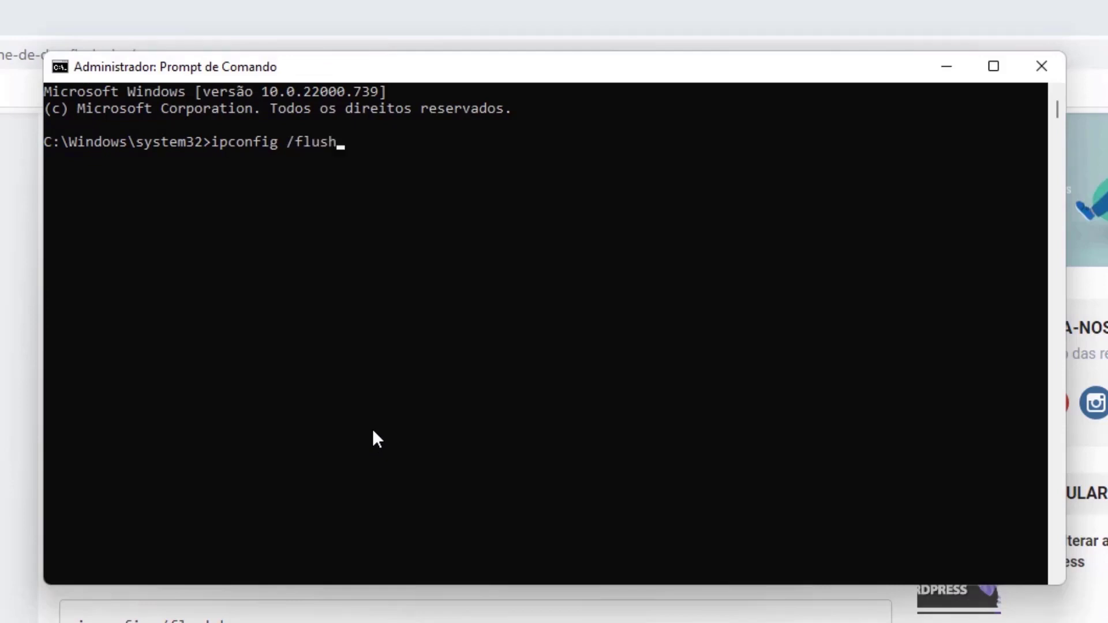
pyautogui.write('s')
pyautogui.press('Return')
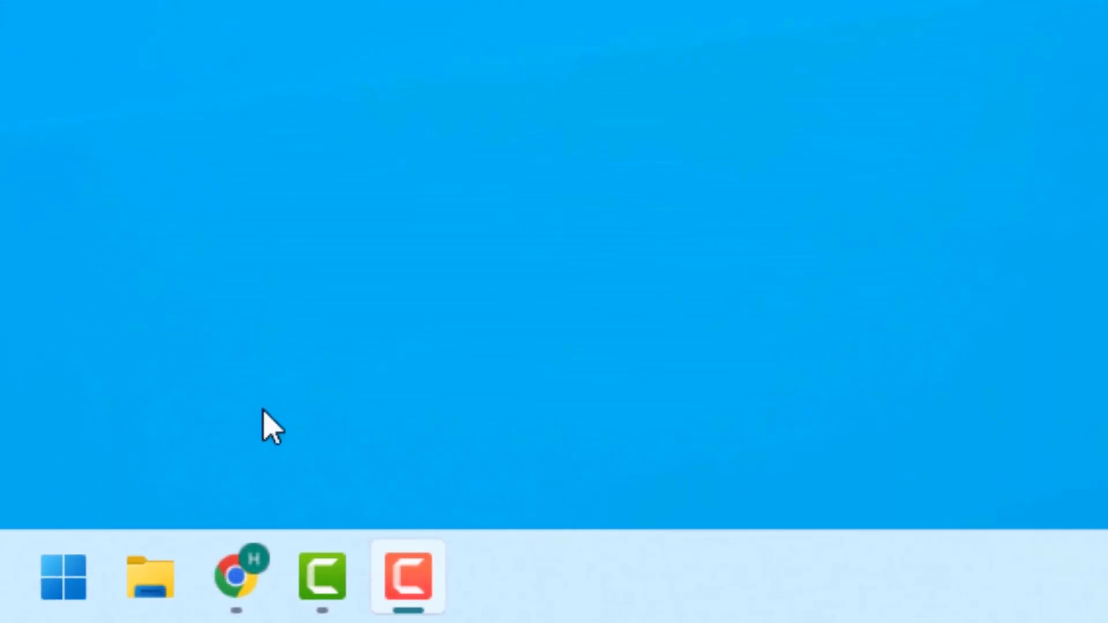
# - Search Windows for "painel de controle" and open the Control Panel
pyautogui.click(58, 580)
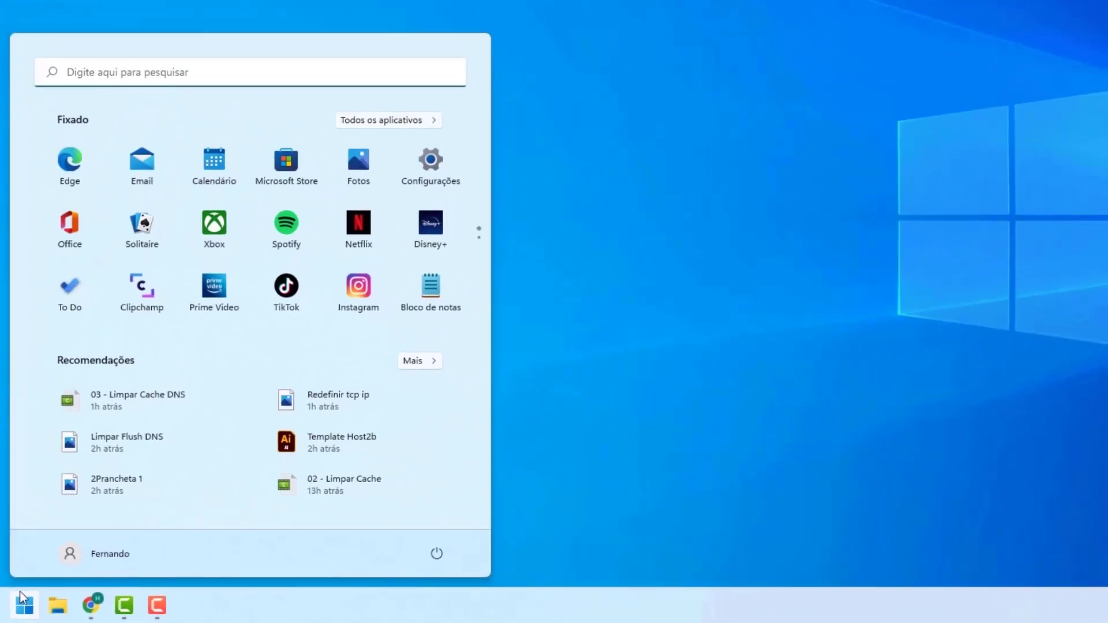
pyautogui.click(101, 83)
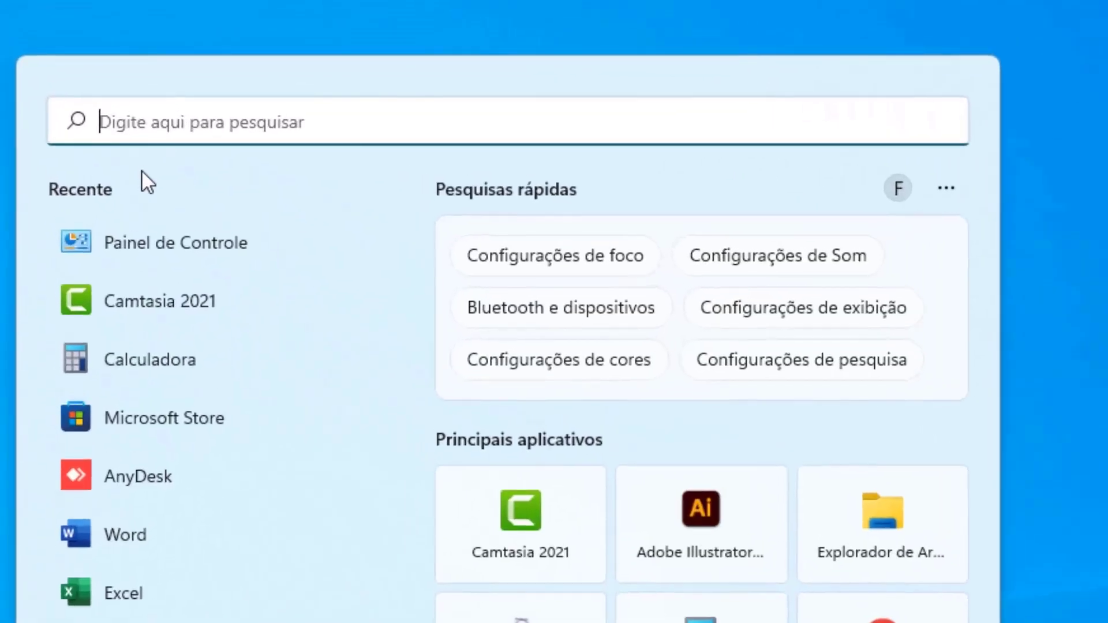
pyautogui.write('p')
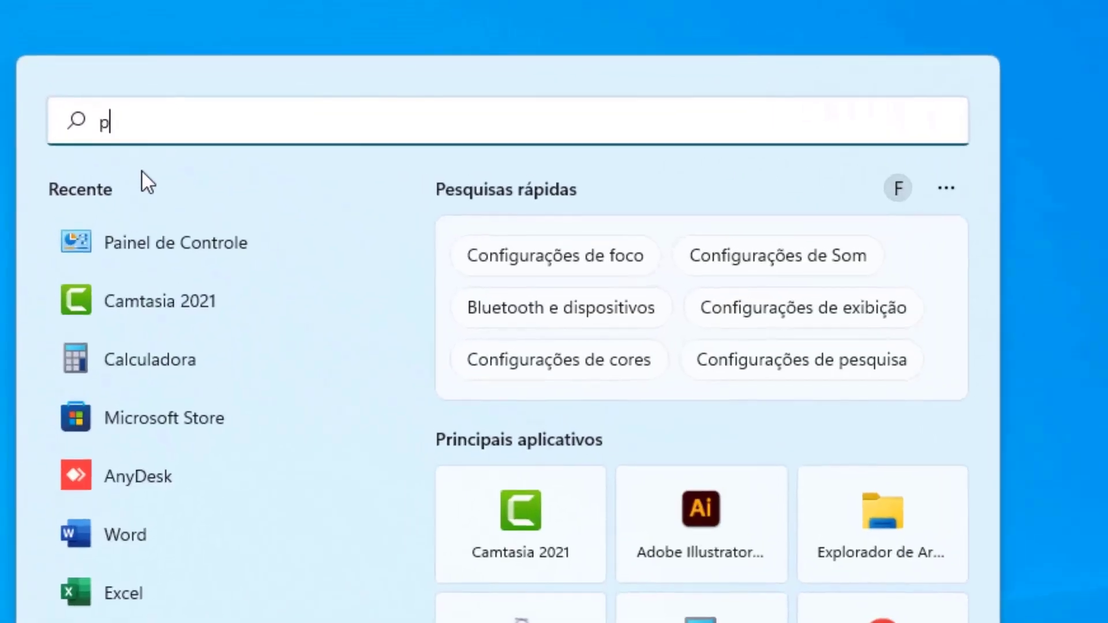
pyautogui.write('ainel de controle')
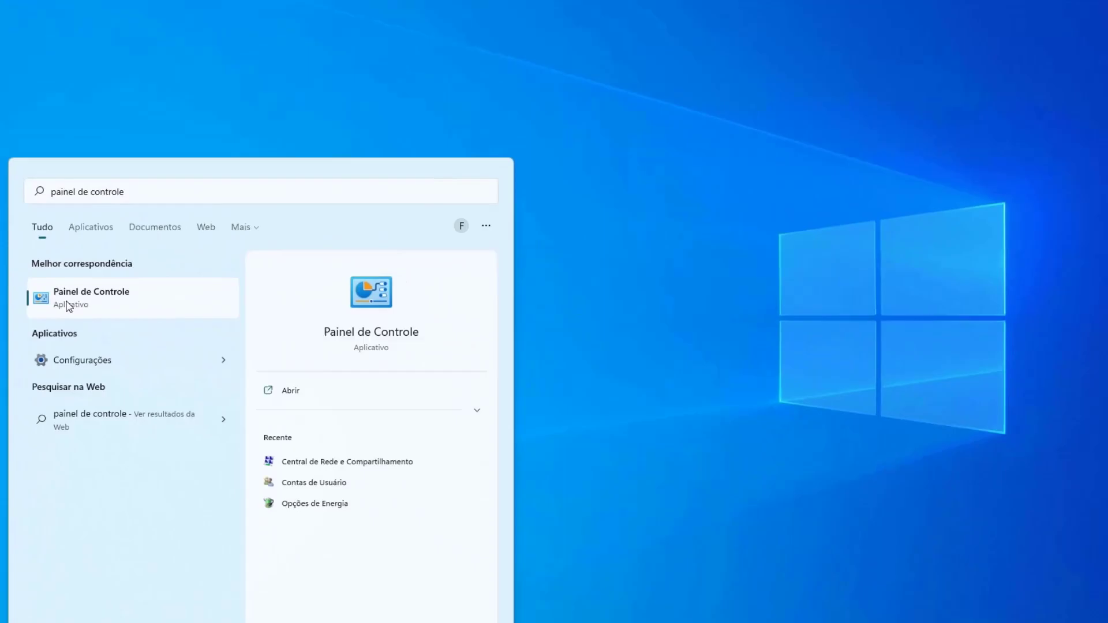
pyautogui.click(122, 334)
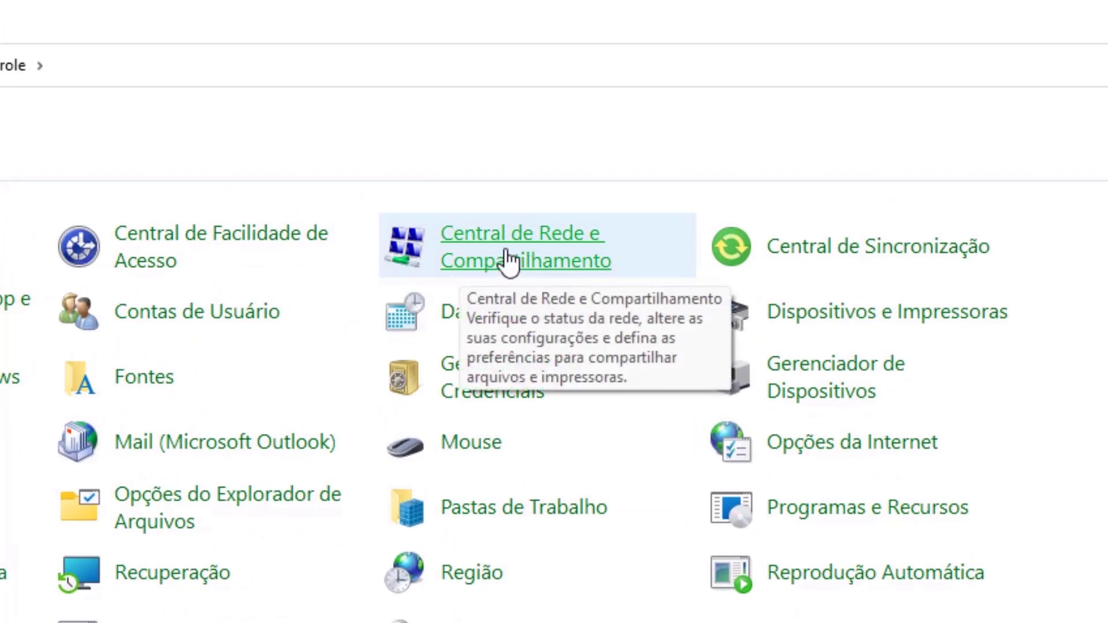
# - In Central de Rede e Compartilhamento, open the Protocolo IP Versão 4 (TCP/IPv4) properties of the active Wi-Fi connection
pyautogui.click(508, 261)
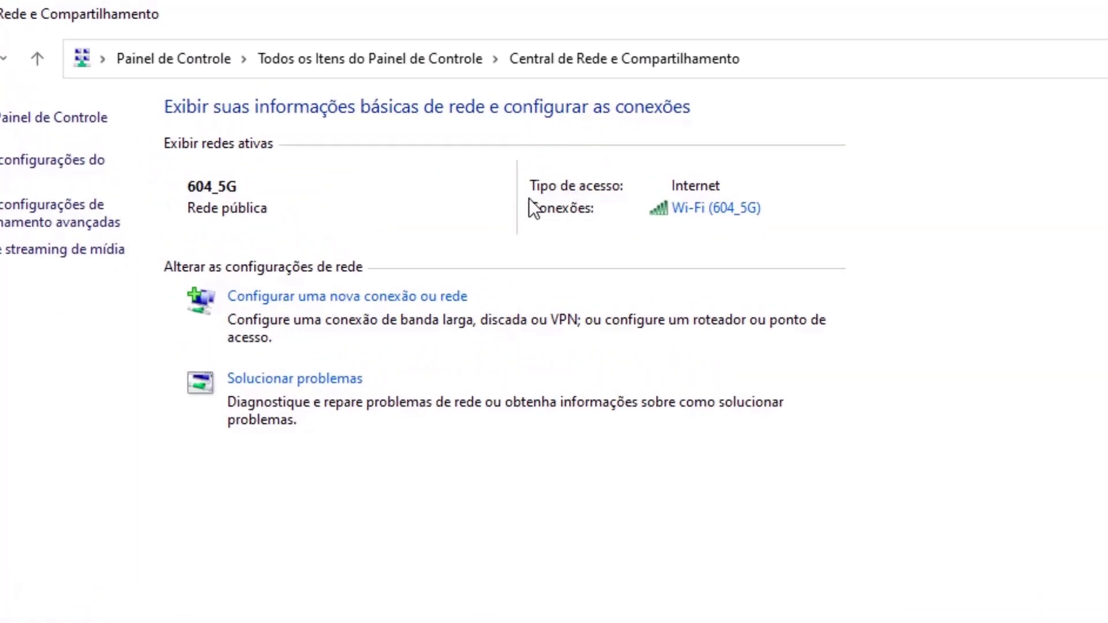
pyautogui.click(691, 211)
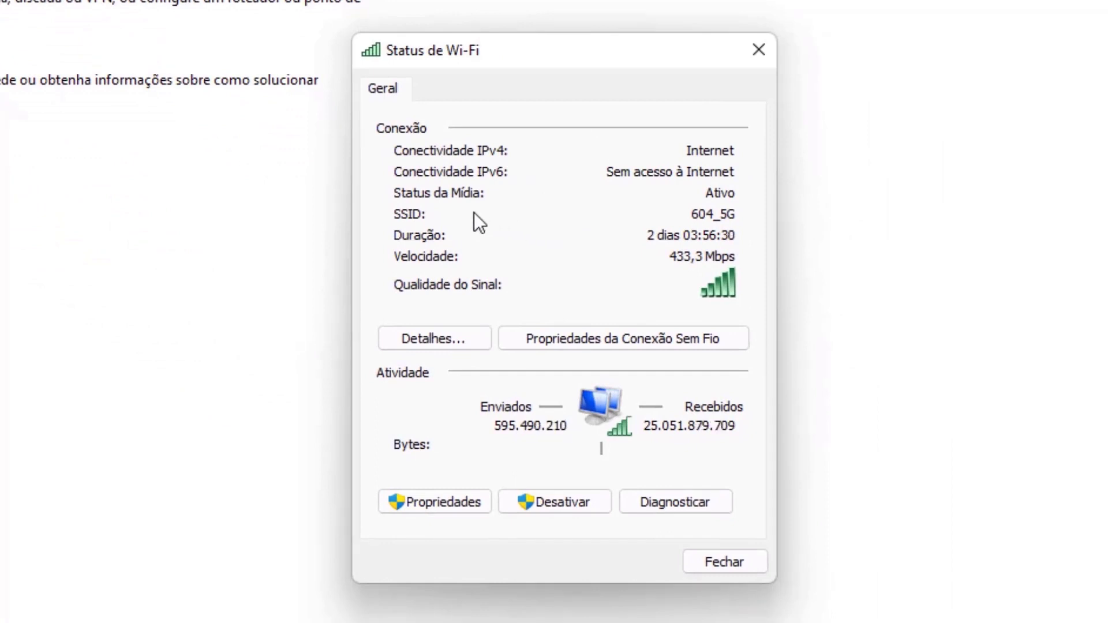
pyautogui.click(431, 506)
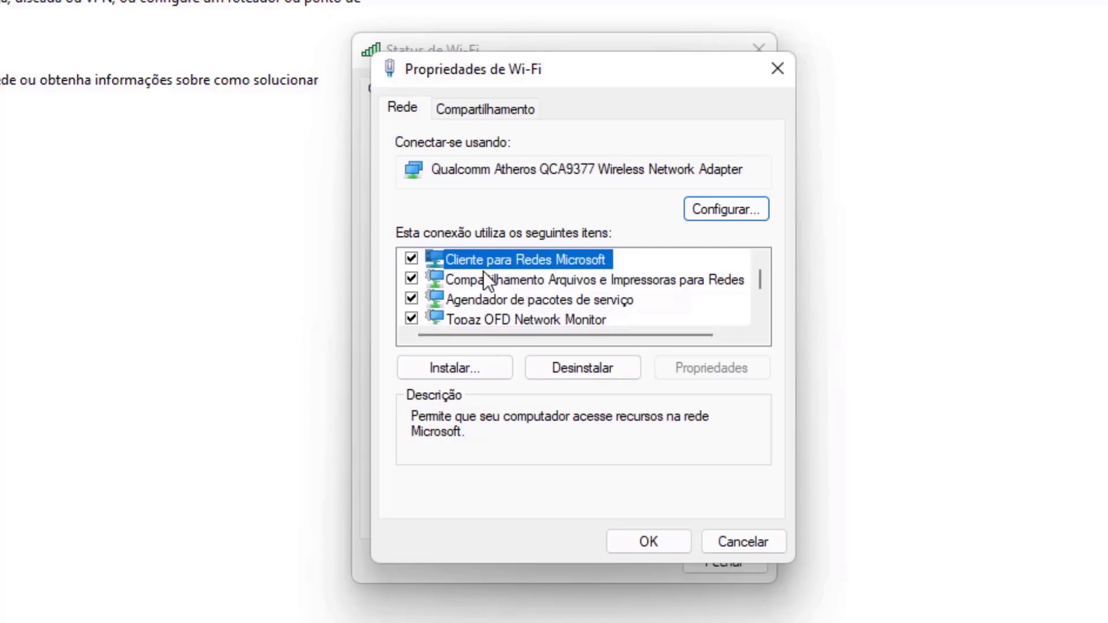
pyautogui.scroll(-1, 528, 261)
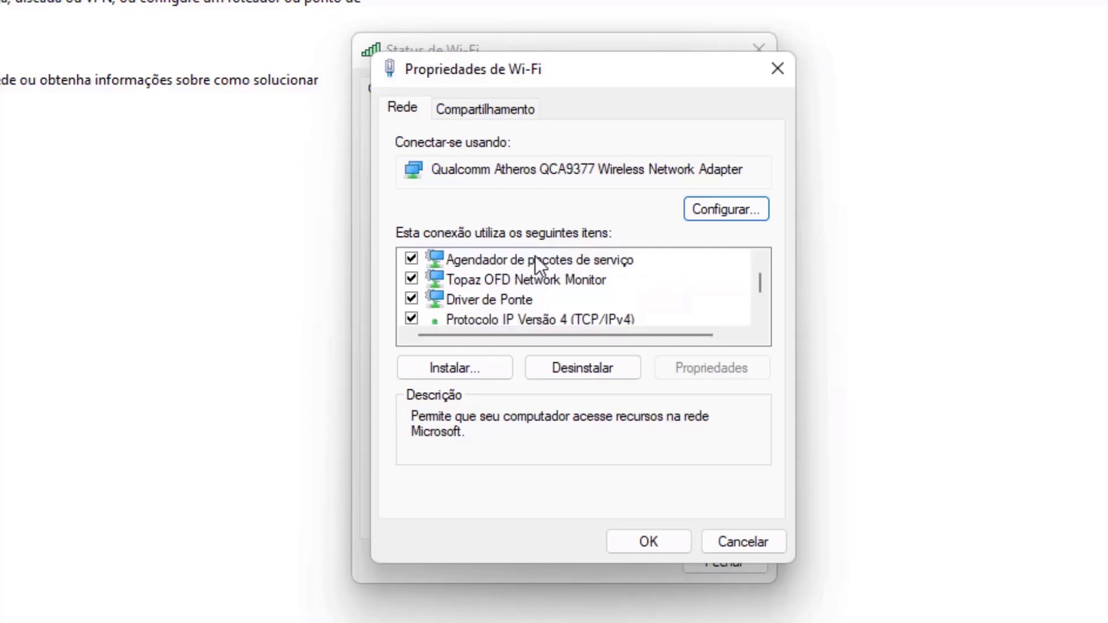
pyautogui.scroll(-1, 534, 263)
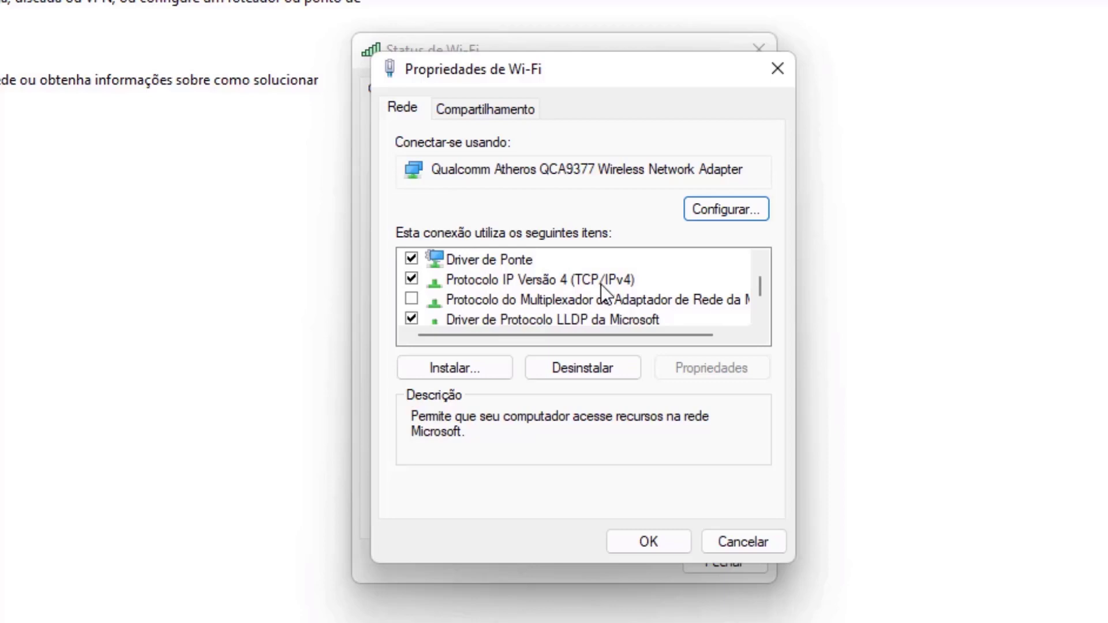
pyautogui.click(528, 280)
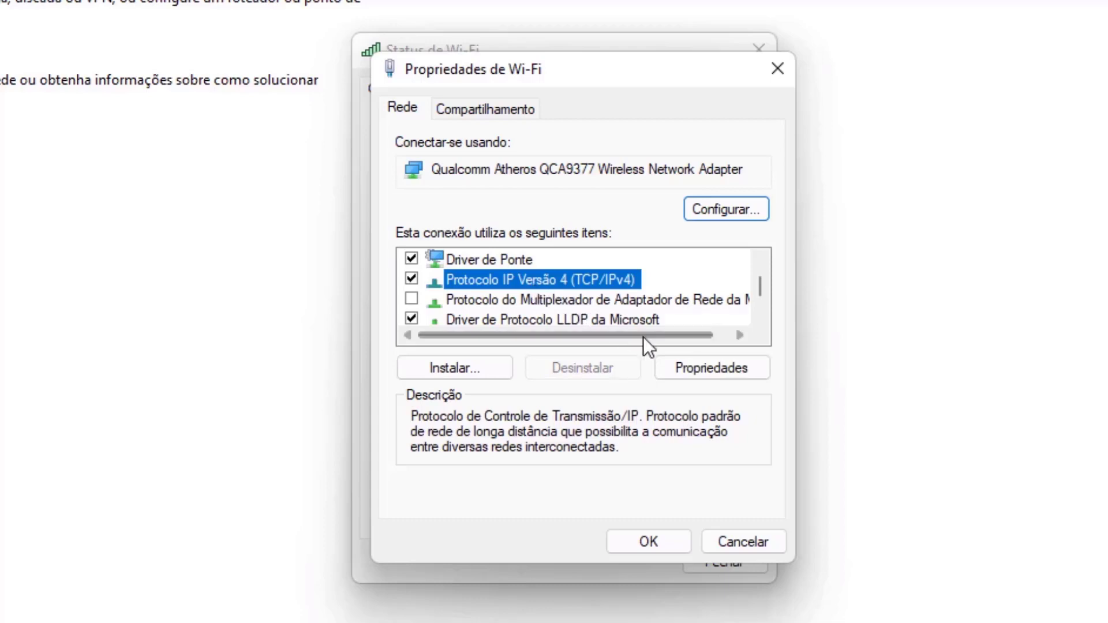
pyautogui.click(697, 375)
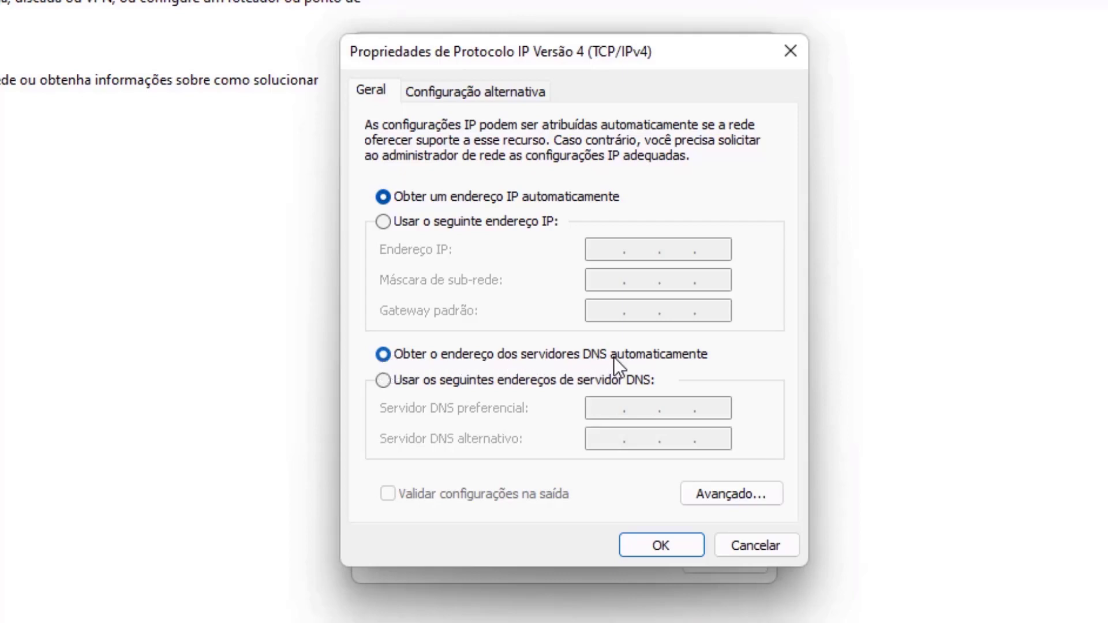
# - Specify the DNS servers manually, with 8.8.8.8 as preferred and 8.8.4.4 as alternate, and apply the IPv4 settings
pyautogui.click(383, 381)
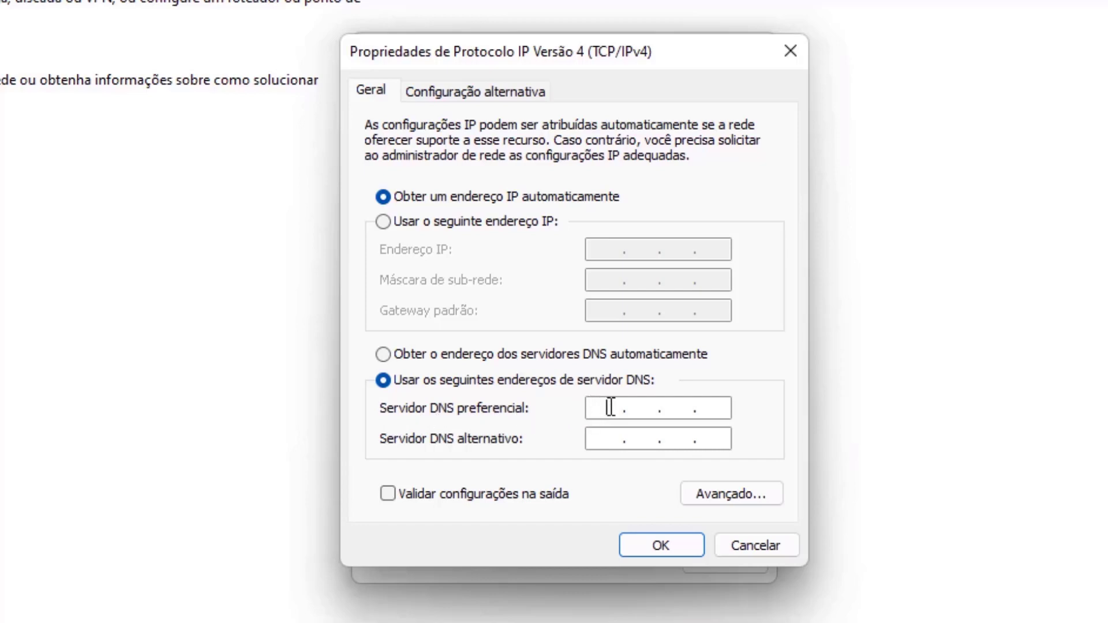
pyautogui.write('8.8.8.8')
pyautogui.click(607, 439)
pyautogui.write('8')
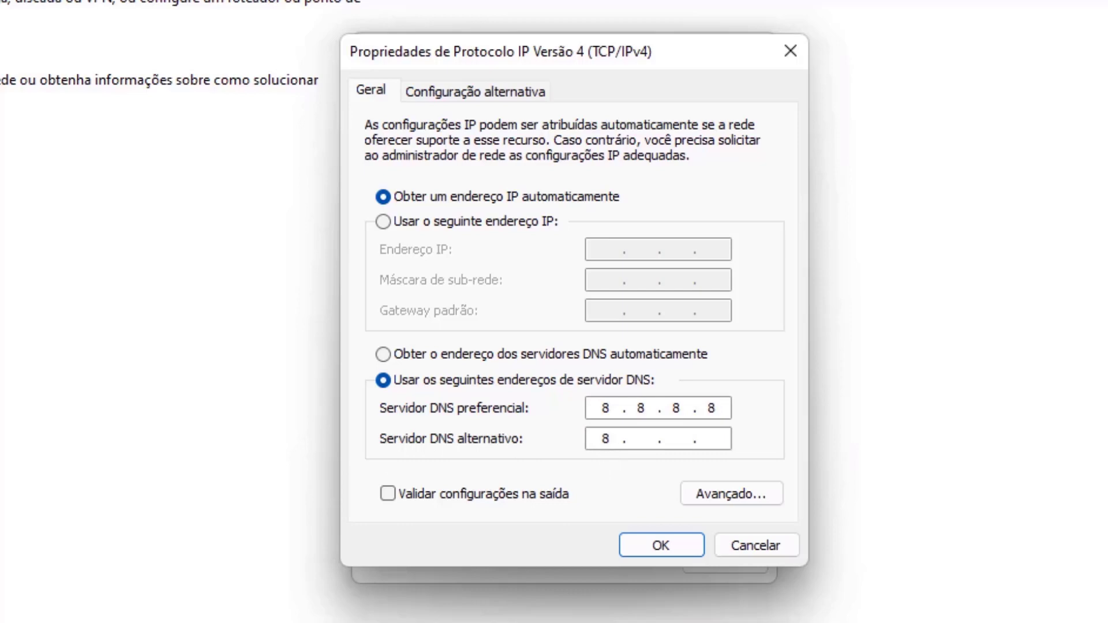
pyautogui.click(638, 440)
pyautogui.write('8.')
pyautogui.click(675, 440)
pyautogui.write('4')
pyautogui.click(710, 440)
pyautogui.write('4')
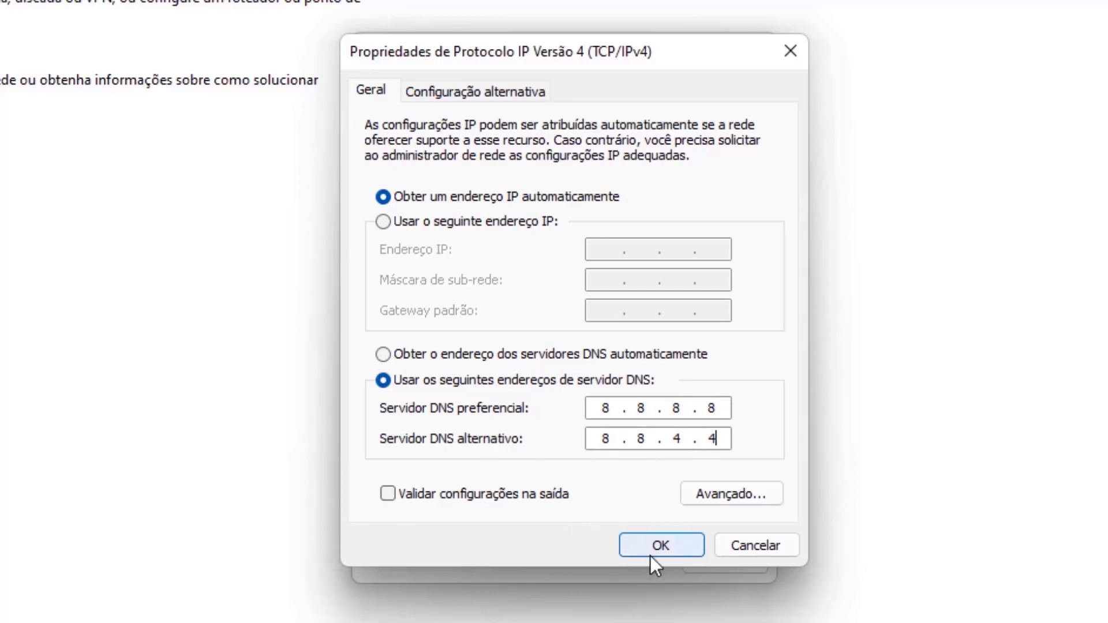
pyautogui.click(665, 547)
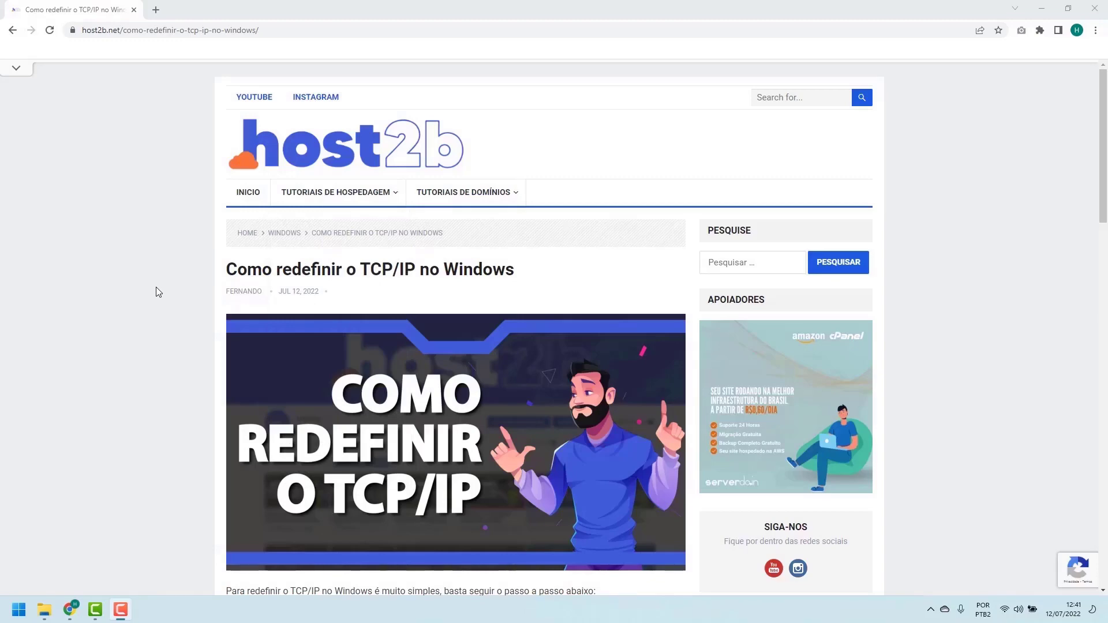
# - Search Windows for "cmd" and open Prompt de Comando as administrator
pyautogui.scroll(-5, 159, 286)
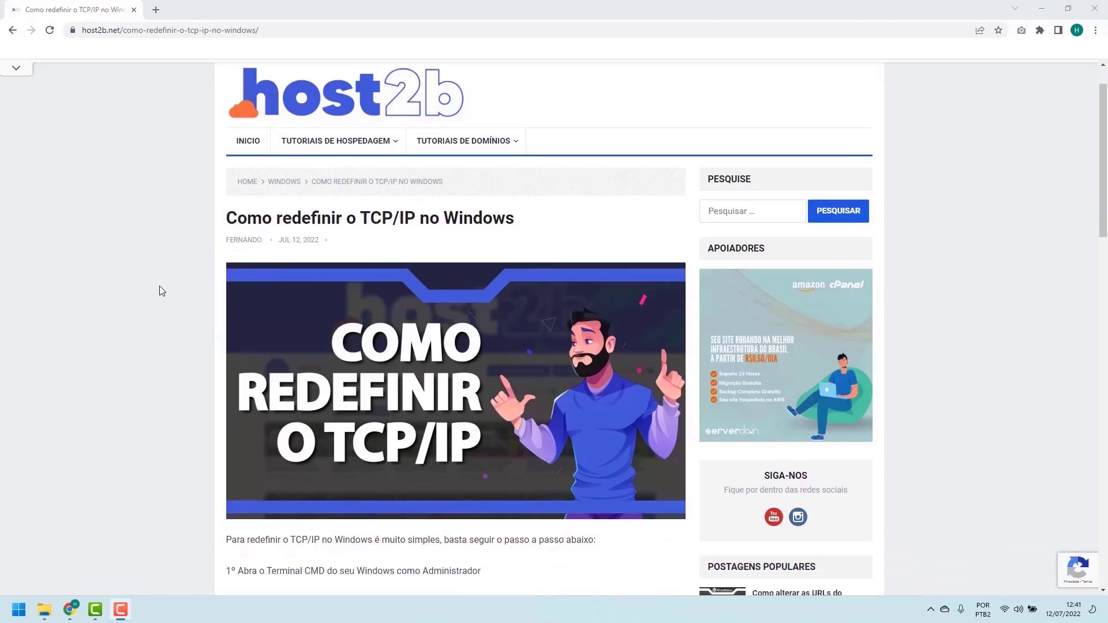
pyautogui.scroll(-1, 159, 286)
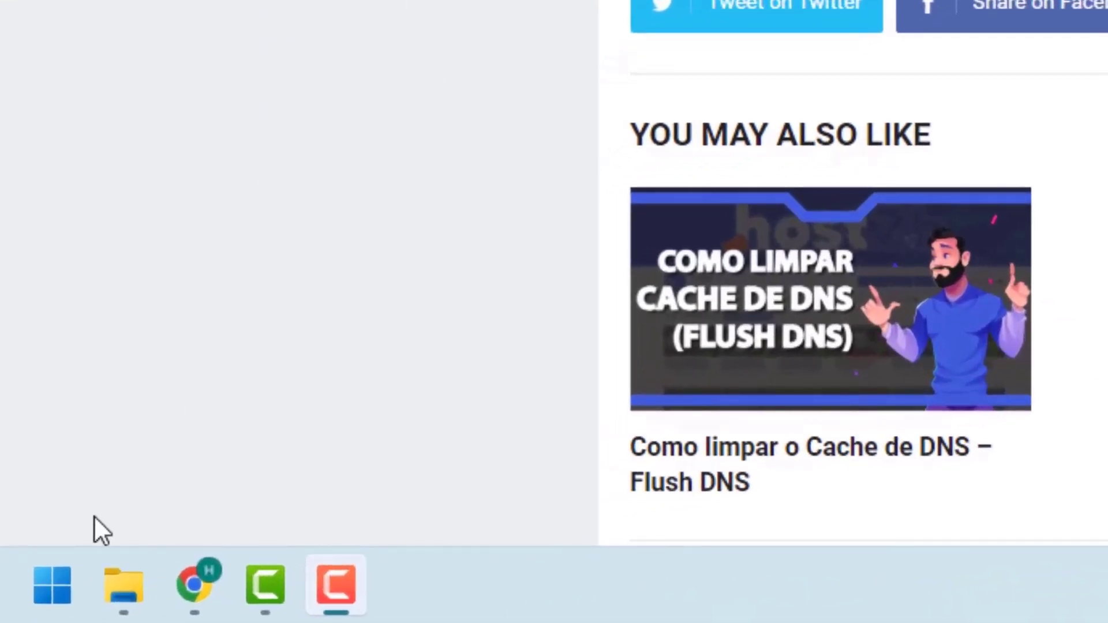
pyautogui.click(47, 584)
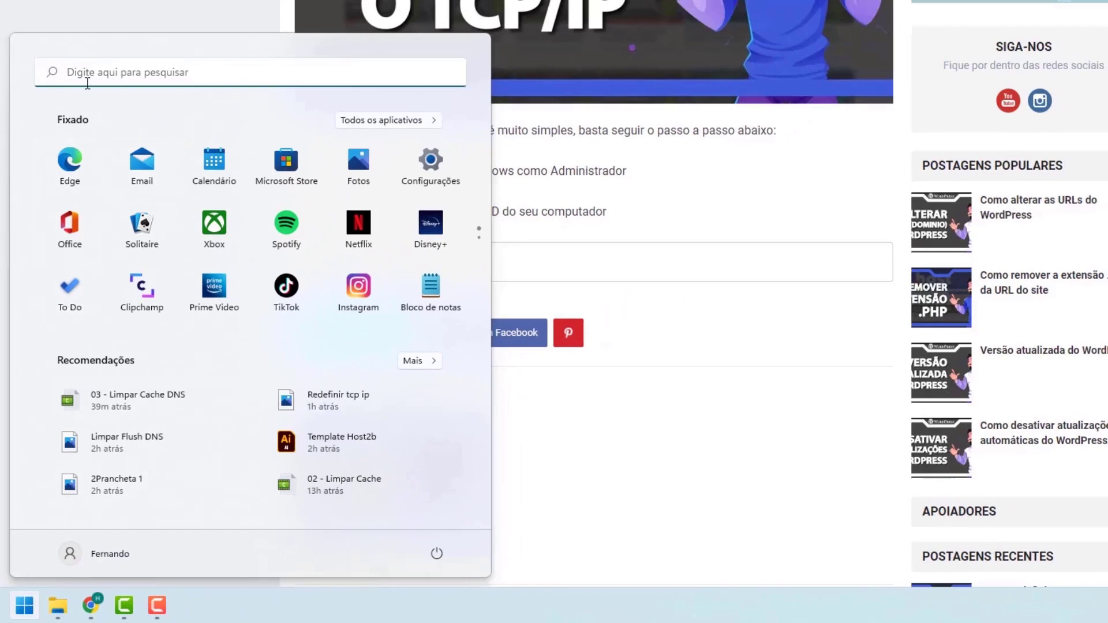
pyautogui.write('cmd')
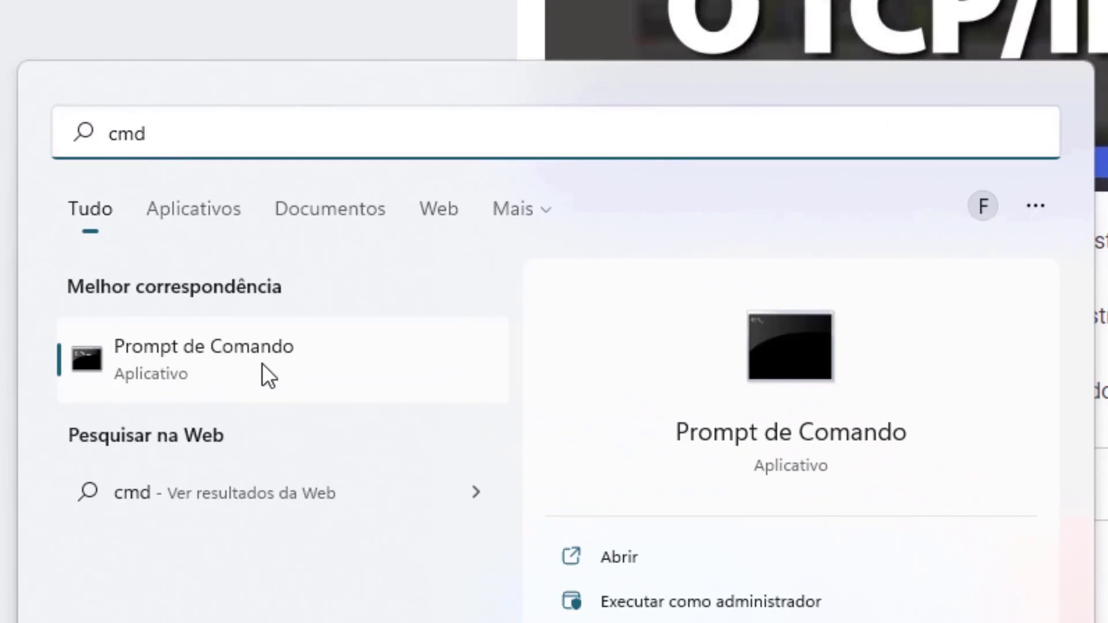
pyautogui.rightClick(164, 351)
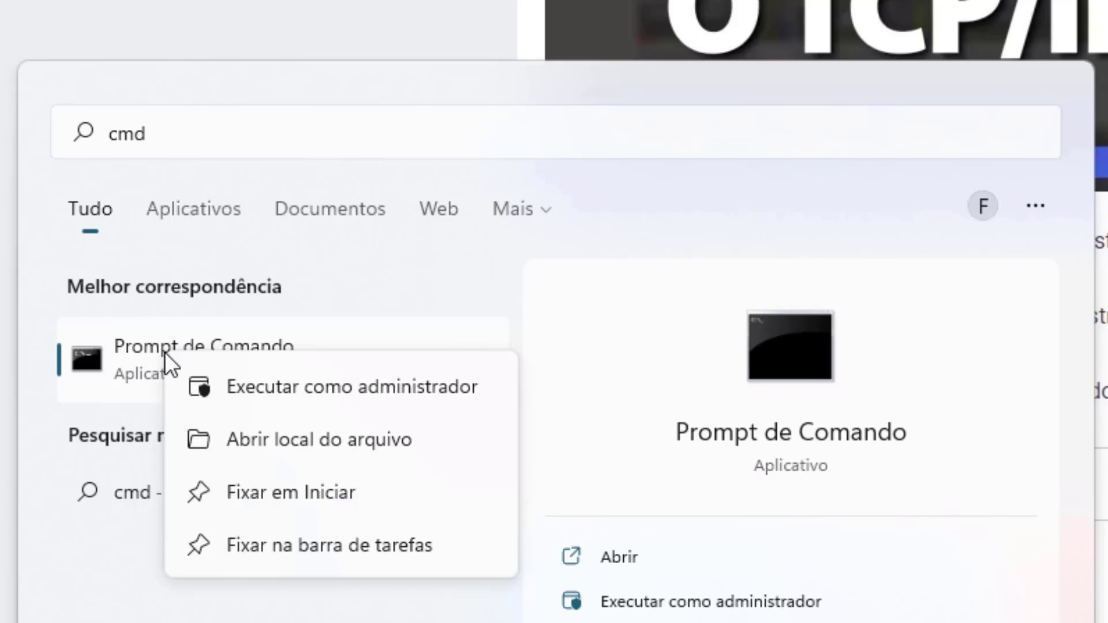
pyautogui.click(316, 386)
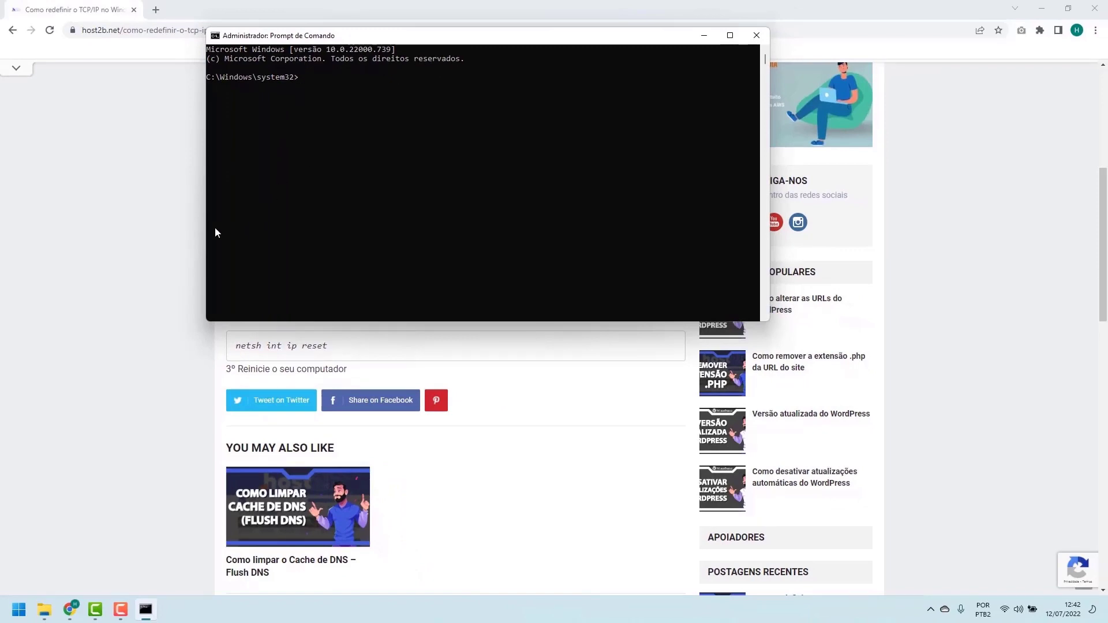
# - Reset TCP/IP by running netsh int ip reset in the administrator Command Prompt
pyautogui.click(175, 252)
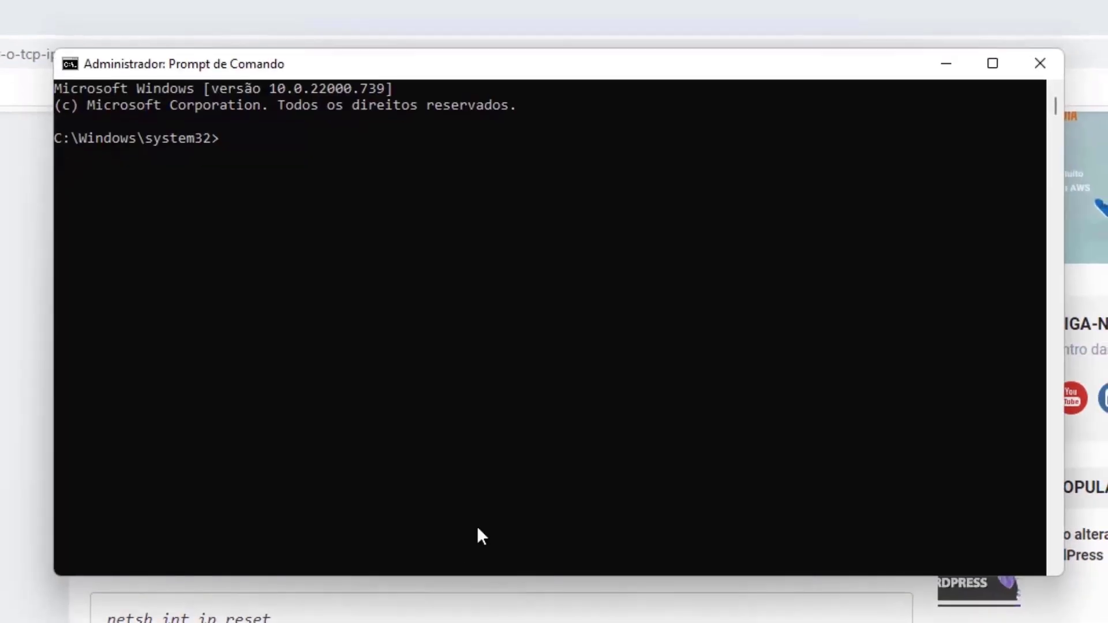
pyautogui.click(496, 421)
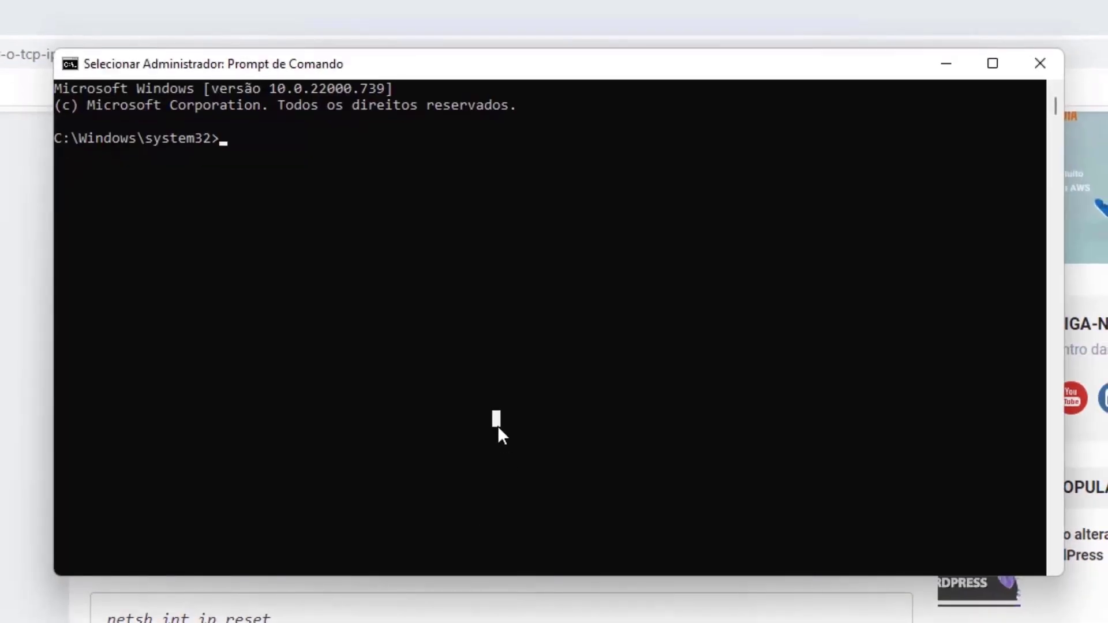
pyautogui.write('net')
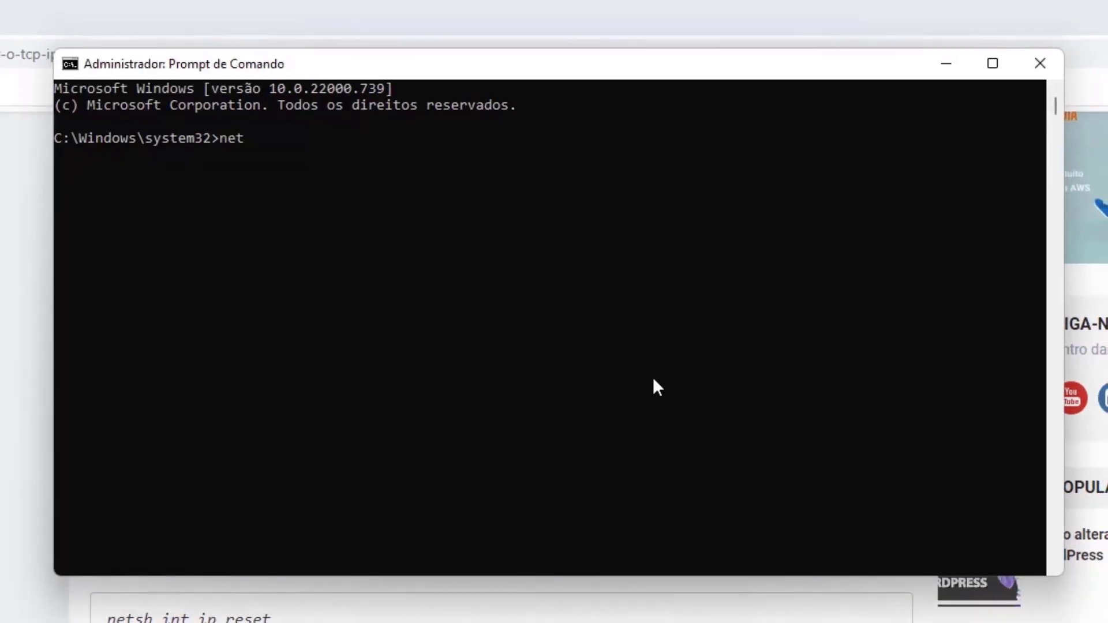
pyautogui.write('sh int ip reset')
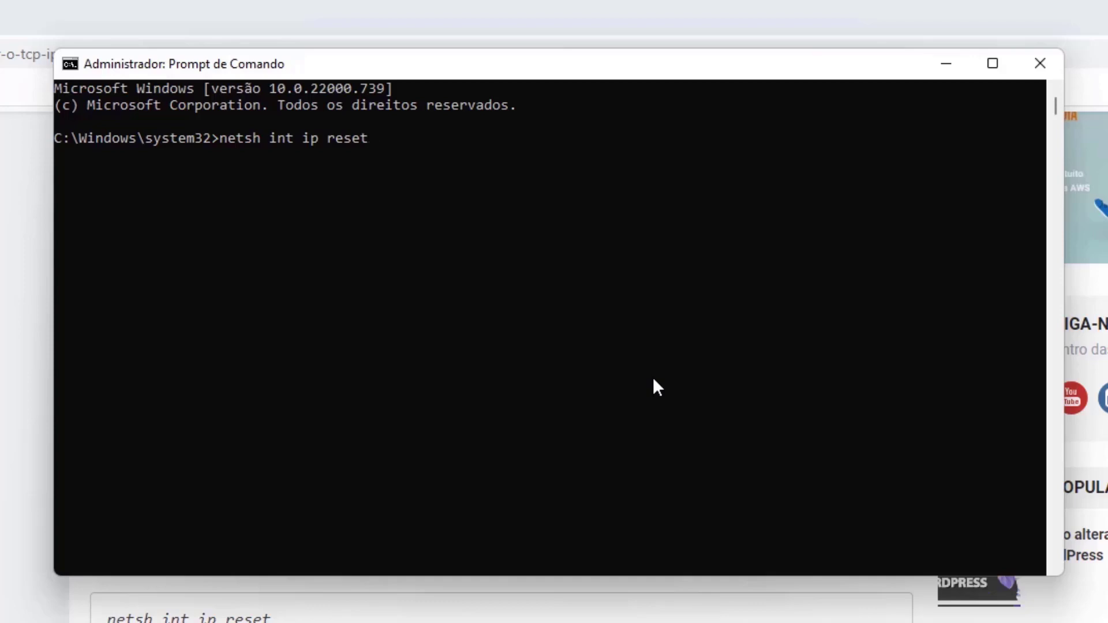
pyautogui.press('Return')
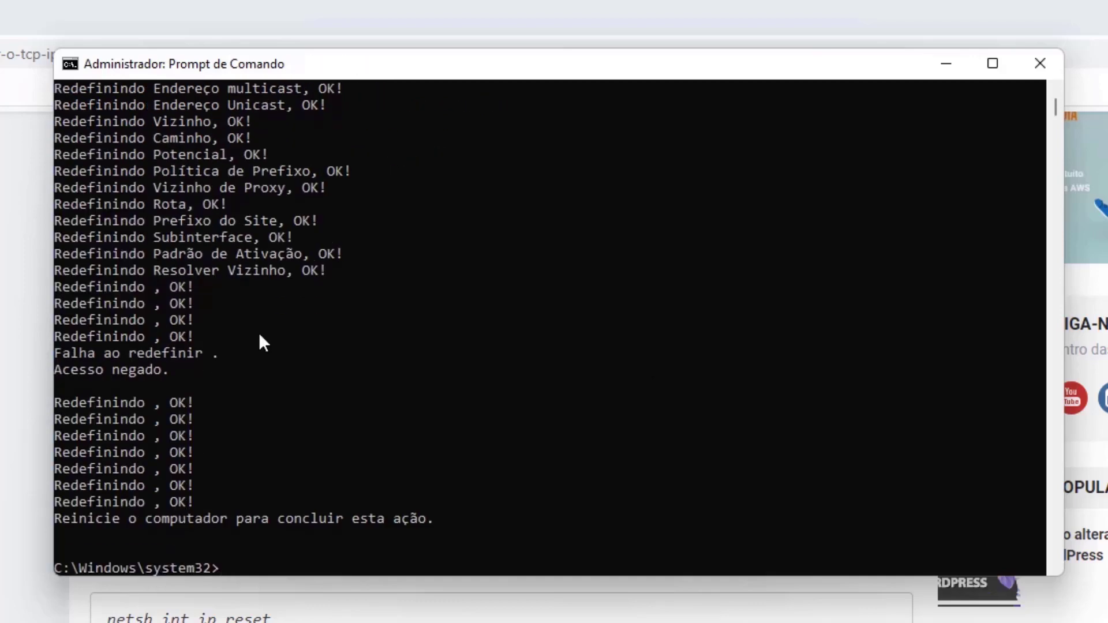